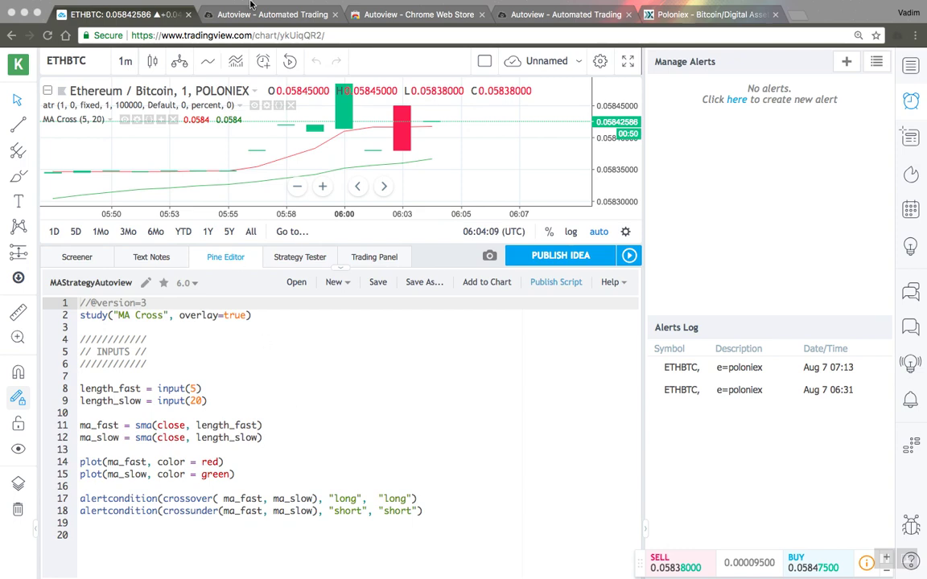
- Look over the Autoview website and its Chrome Web Store page, and examine the exchange connection statuses in the Autoview extension
click(251, 31)
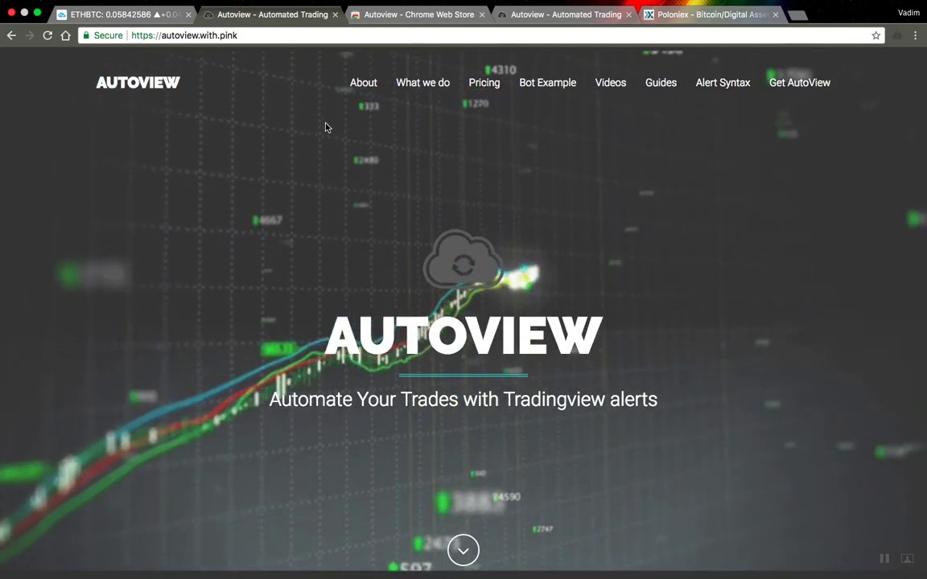
click(413, 11)
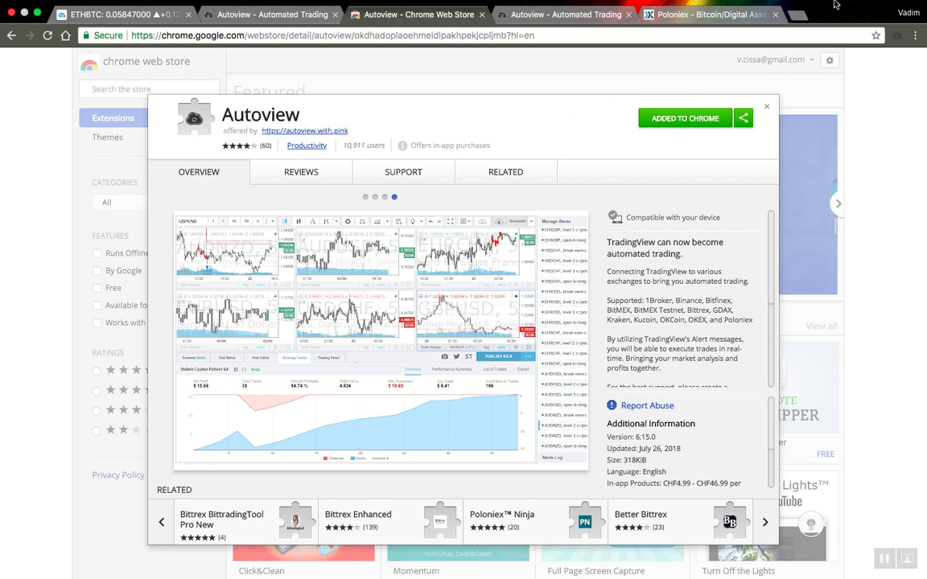
click(898, 38)
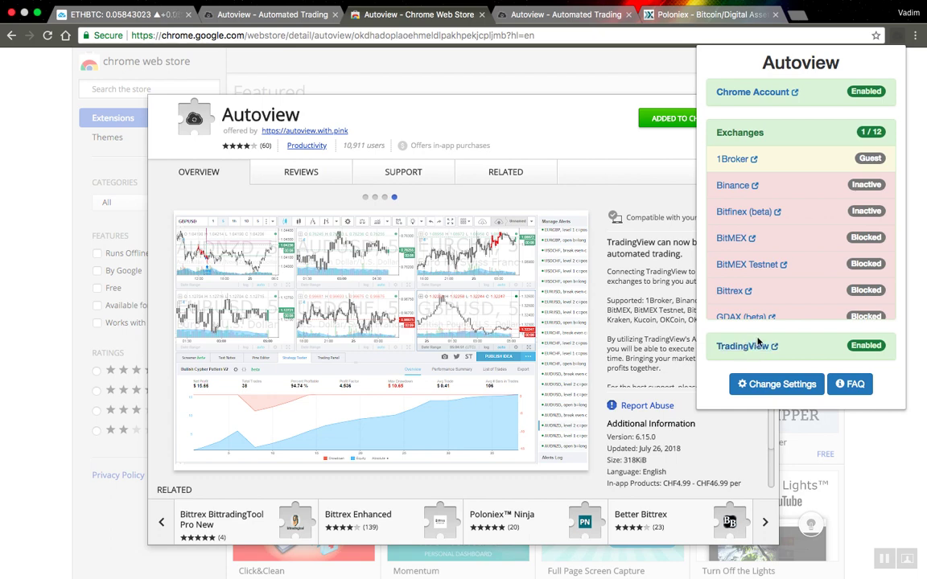
scroll(811, 231, down, 2)
scroll(811, 230, down, 3)
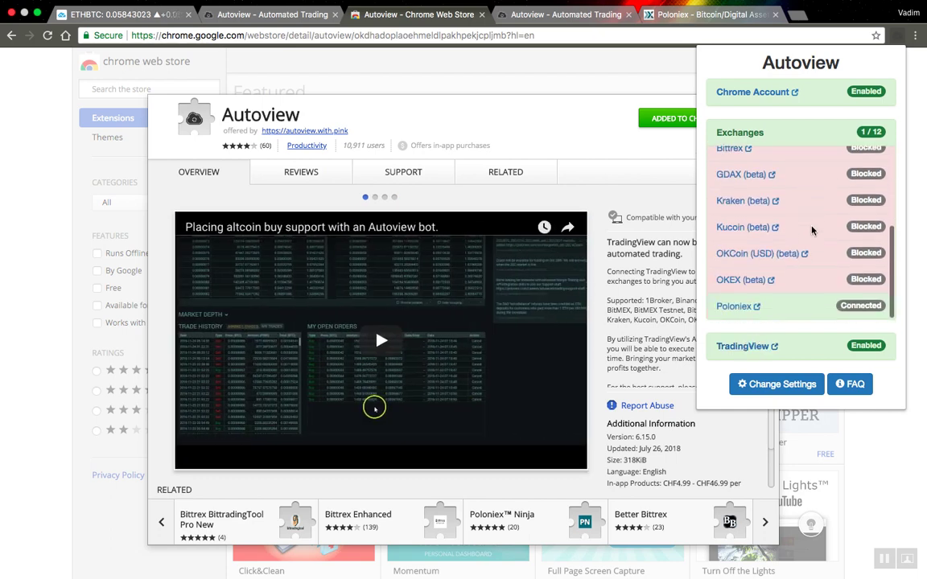
scroll(810, 231, up, 6)
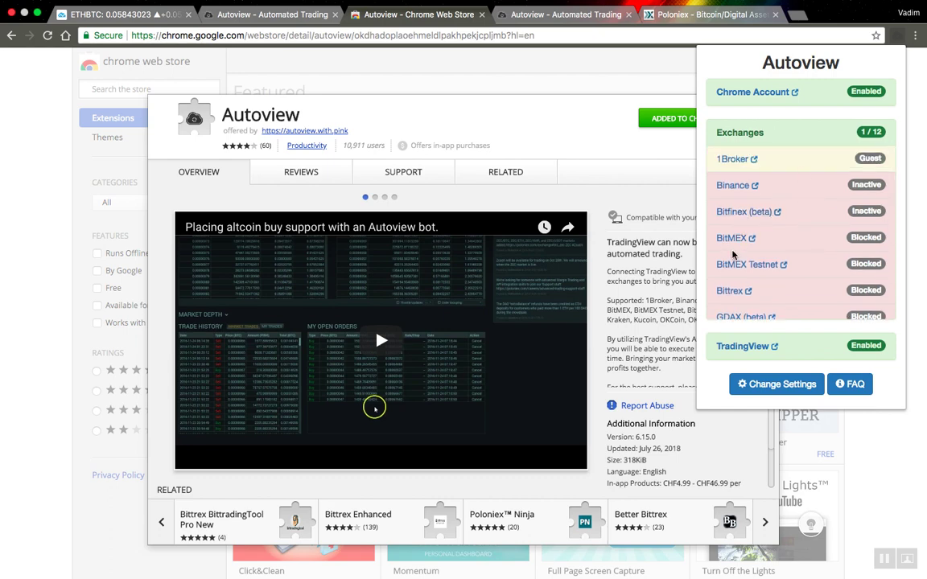
scroll(776, 310, down, 5)
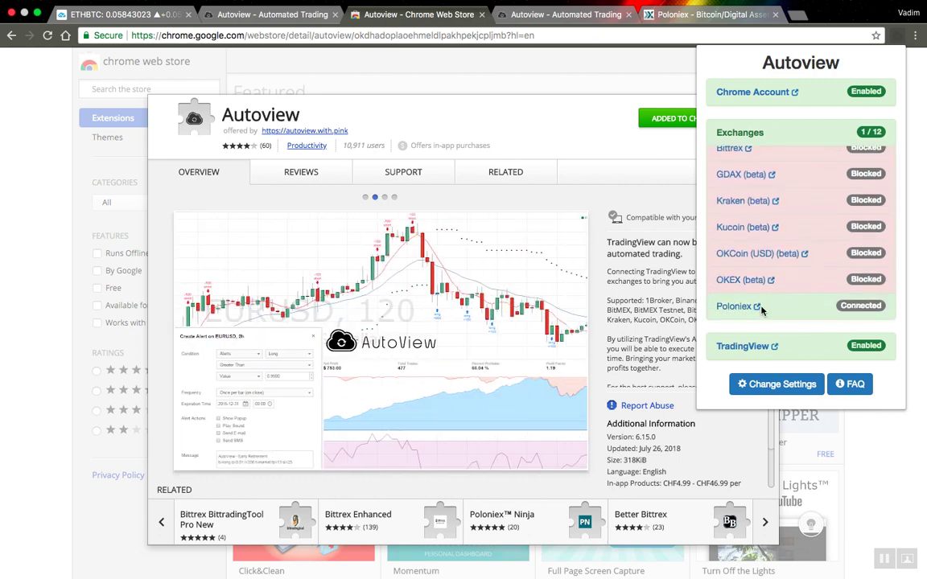
- Open the Autoview extension settings and review which exchanges each subscription plan covers
click(758, 386)
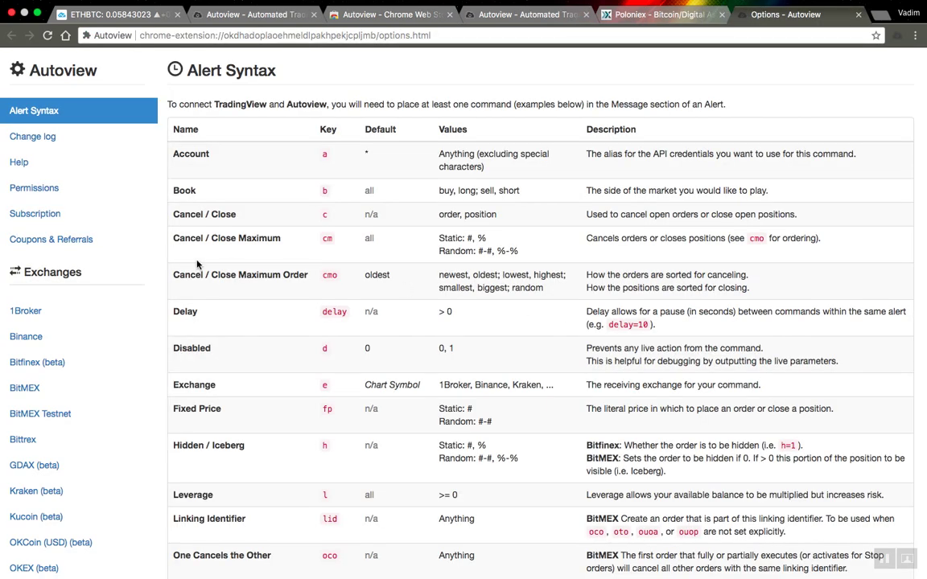
click(35, 215)
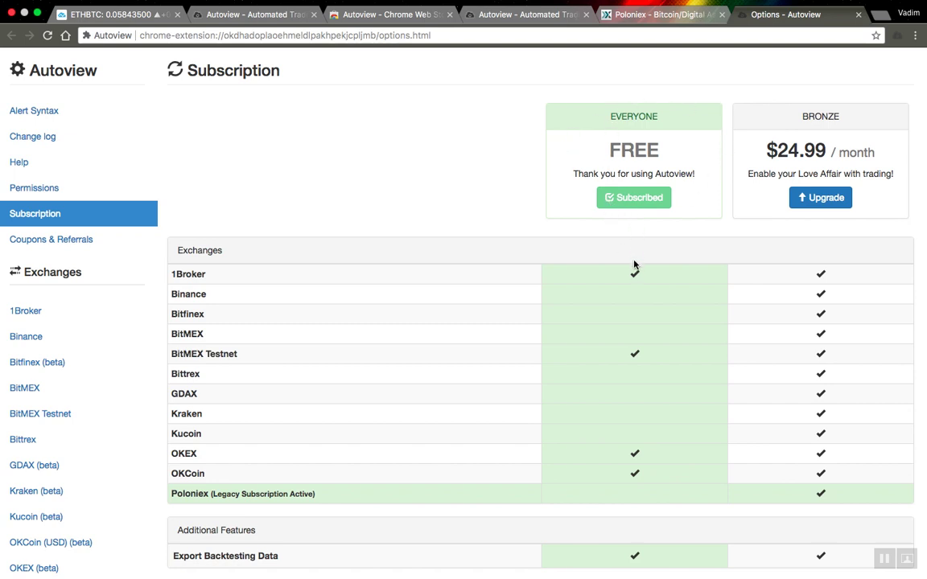
click(630, 352)
- Review the exchange permissions and the Poloniex account credentials page in the Autoview settings
click(42, 189)
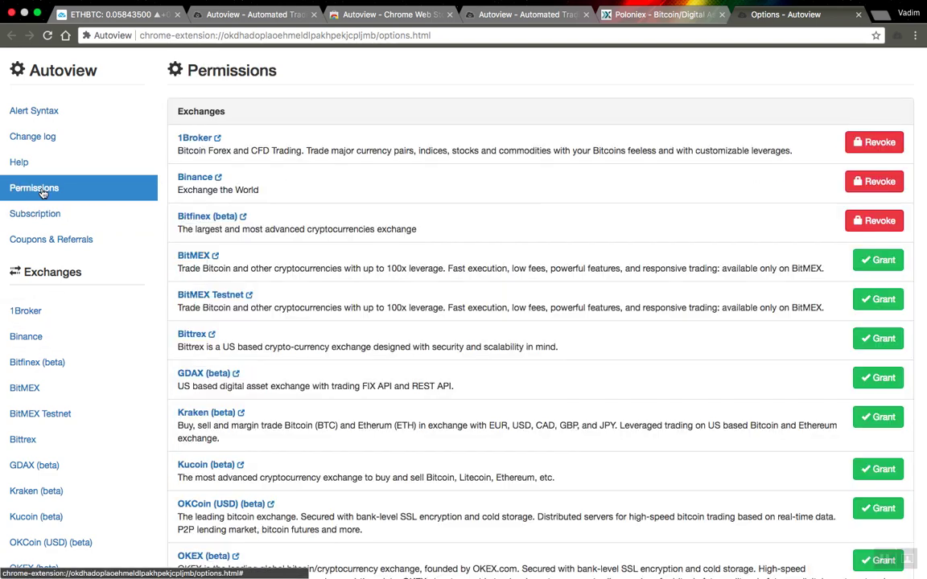
scroll(380, 292, down, 3)
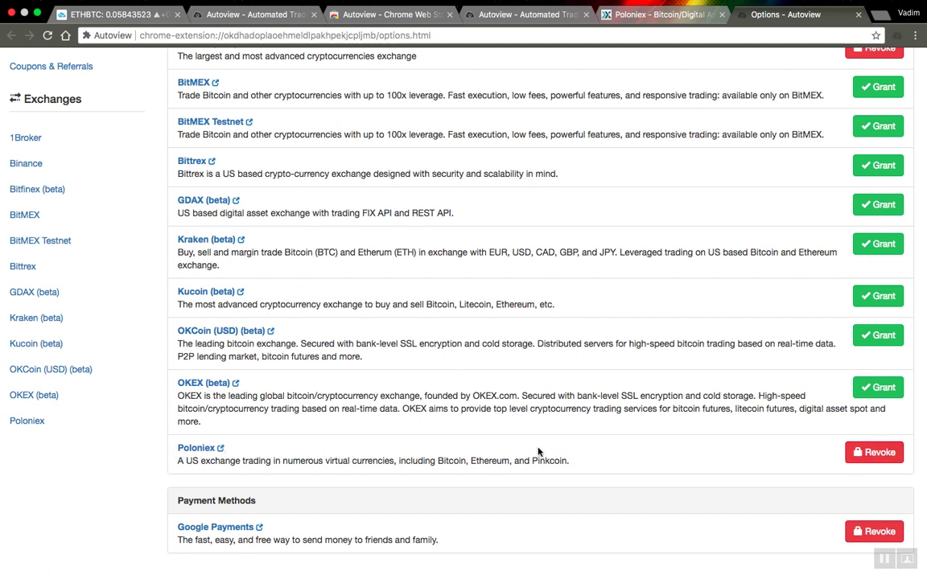
click(34, 417)
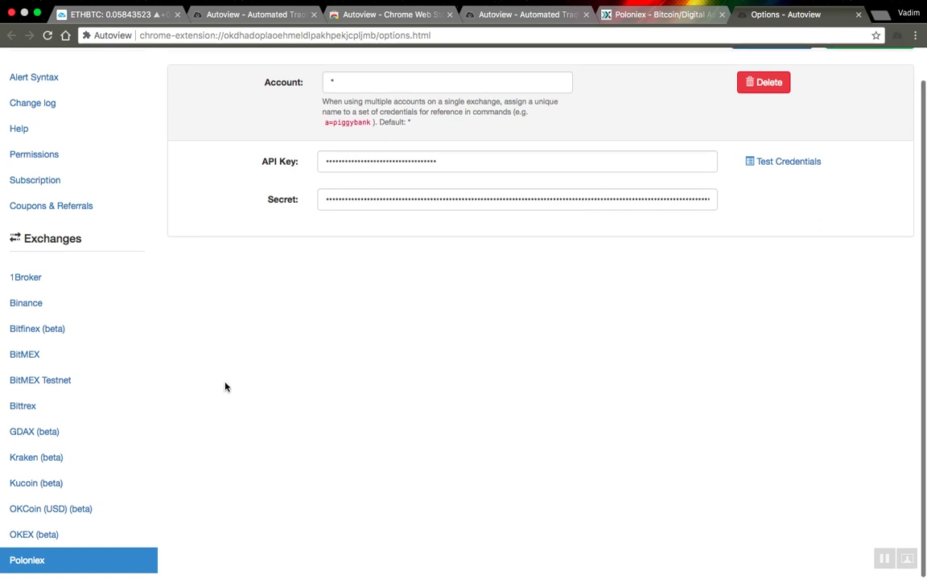
scroll(225, 387, up, 1)
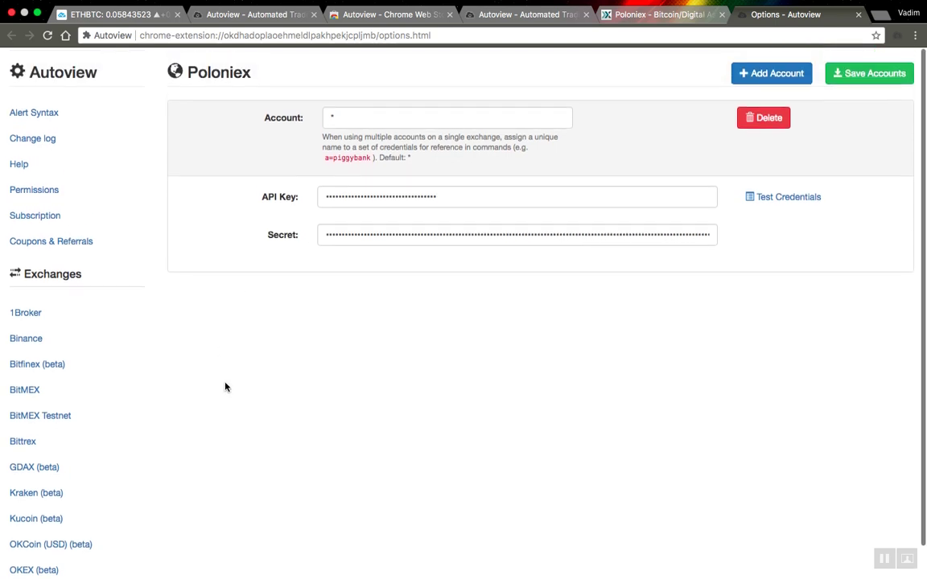
- Return to the TradingView chart and inspect the long and short alertcondition lines in the MAStrategyAutoview script
click(116, 16)
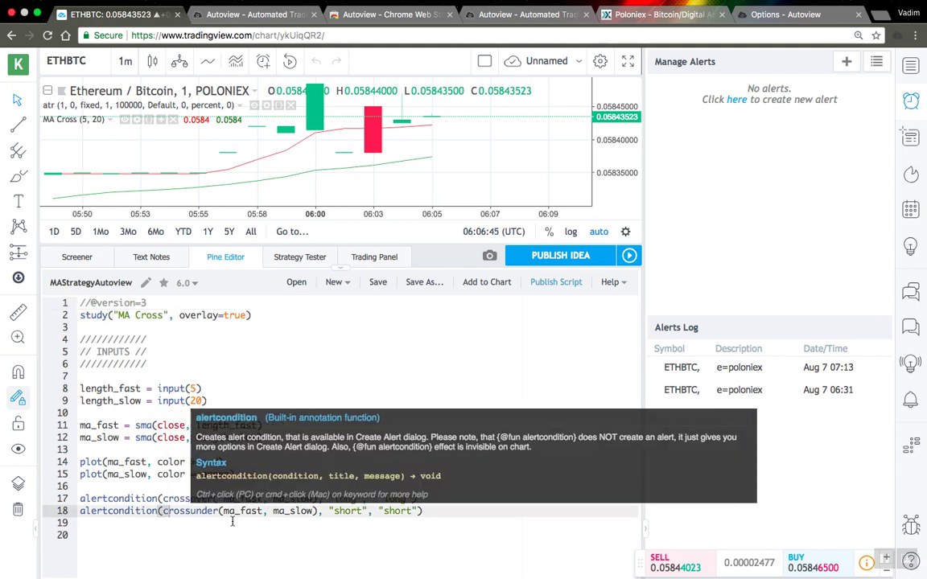
click(193, 512)
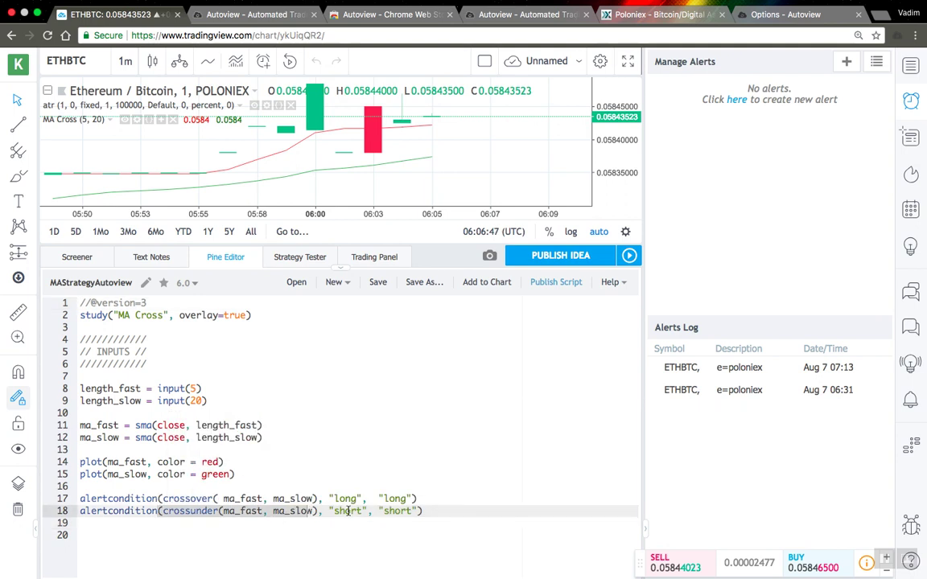
click(455, 410)
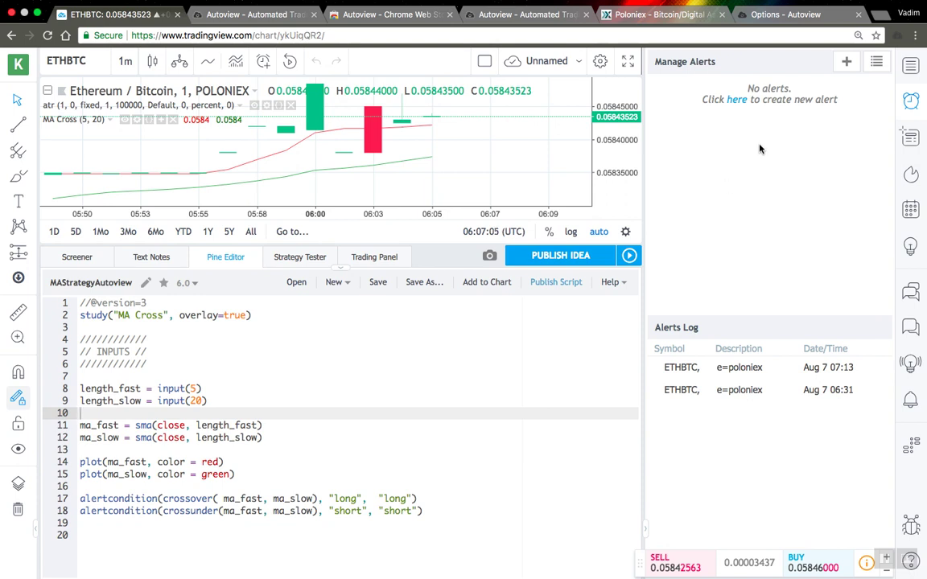
- Start a new ETHBTC alert on the MA Cross (5, 20) long condition, triggering Once Per Bar Close
click(845, 65)
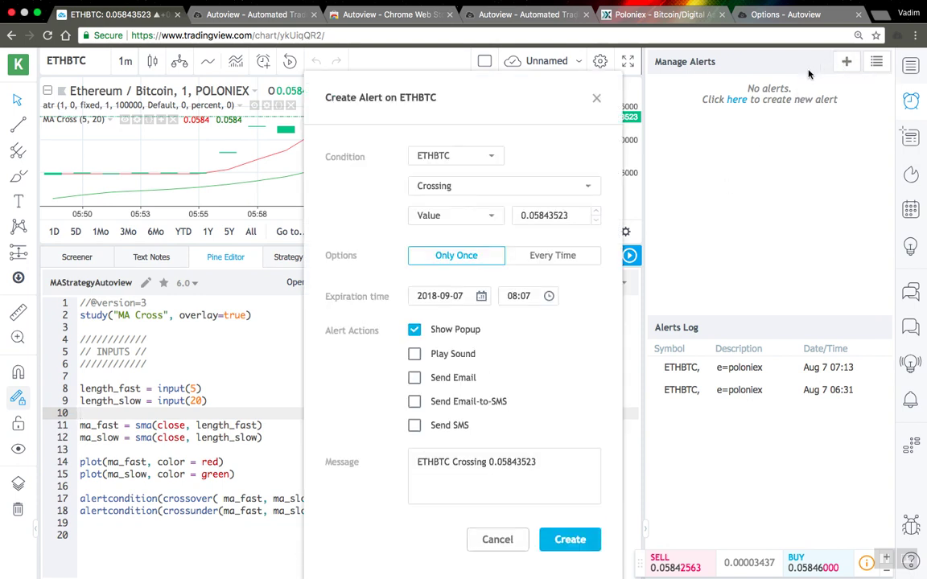
click(432, 158)
click(437, 184)
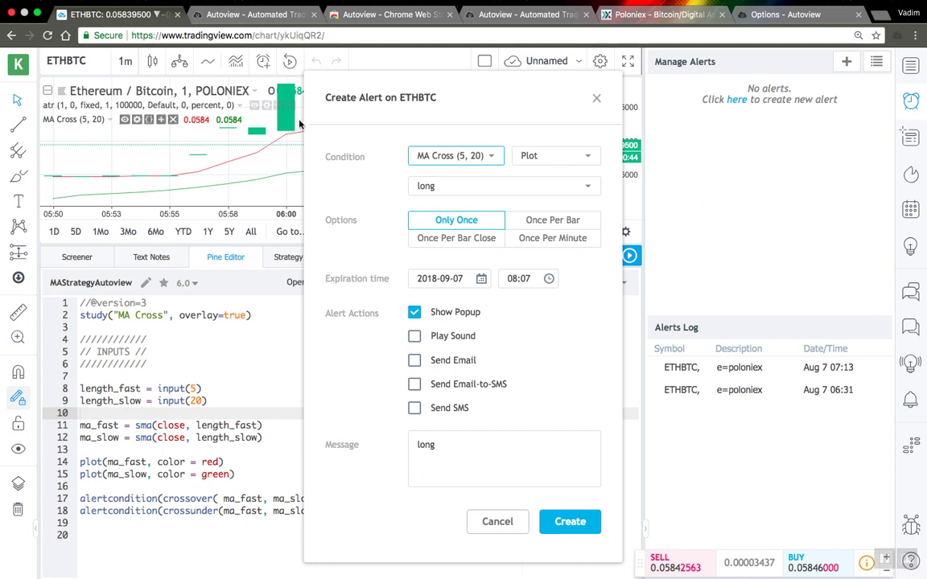
click(445, 192)
click(403, 188)
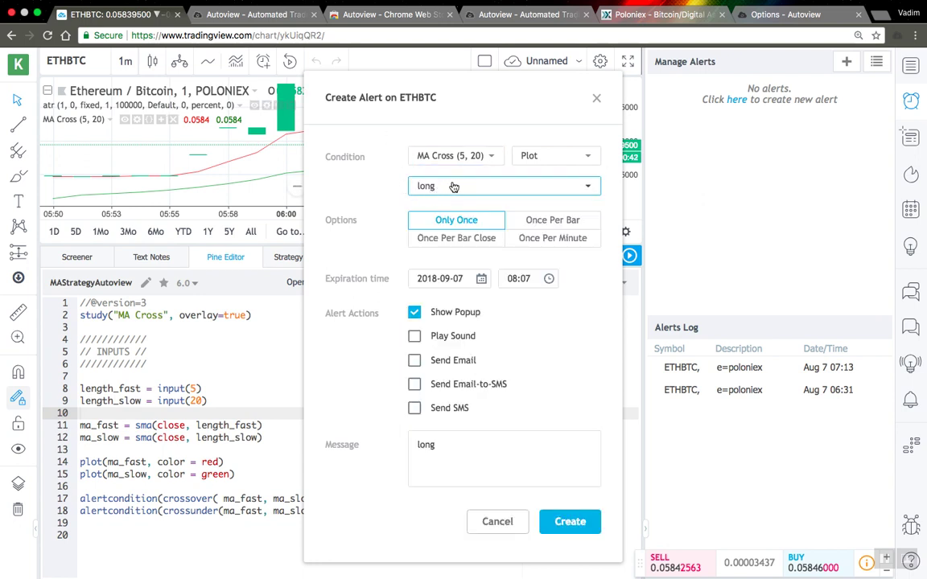
click(438, 245)
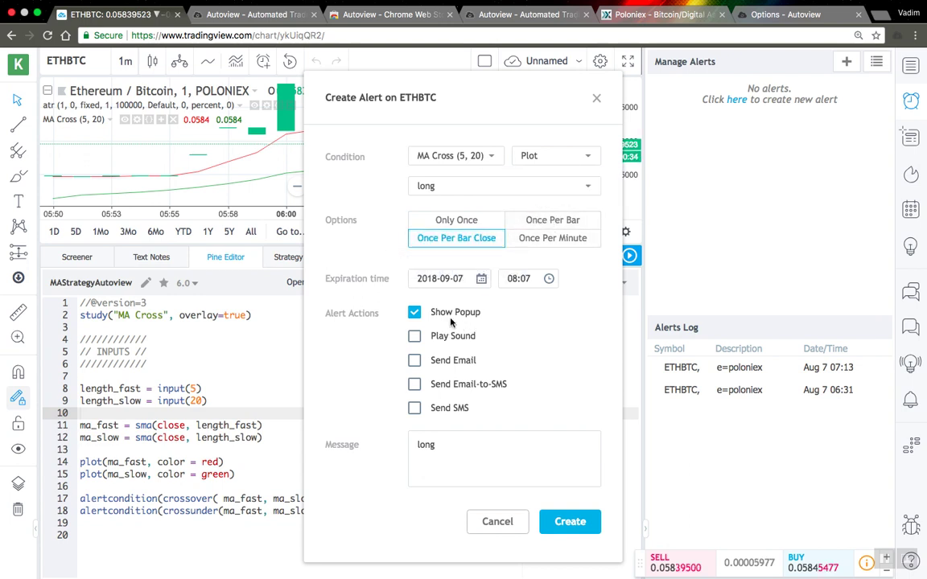
- Replace the alert's message with "e=poloniex s=ETHBTC b=buy q=0.01 t=market" and create the alert
click(471, 440)
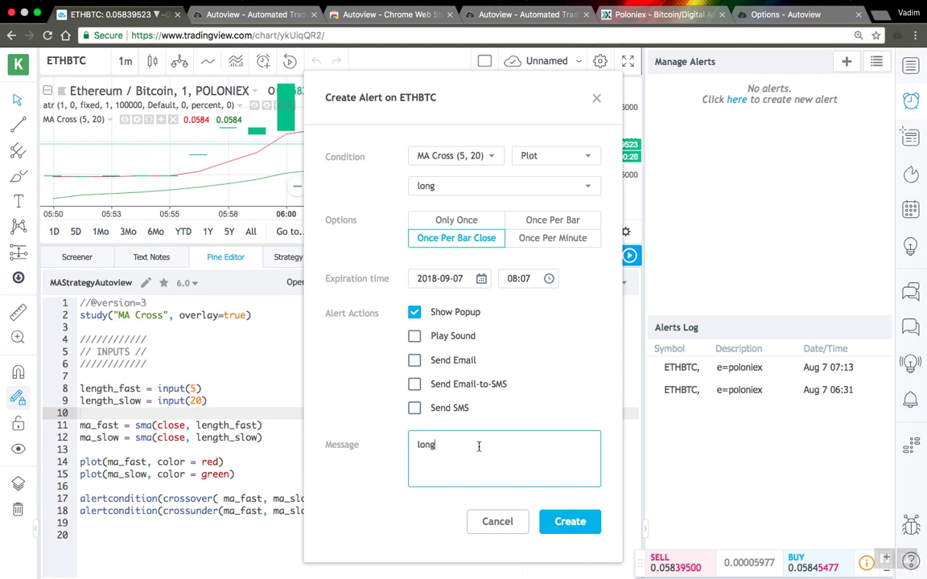
key(BackSpace)
key(BackSpace)
key(BackSpace)
key(BackSpace)
text(e=poloniex)
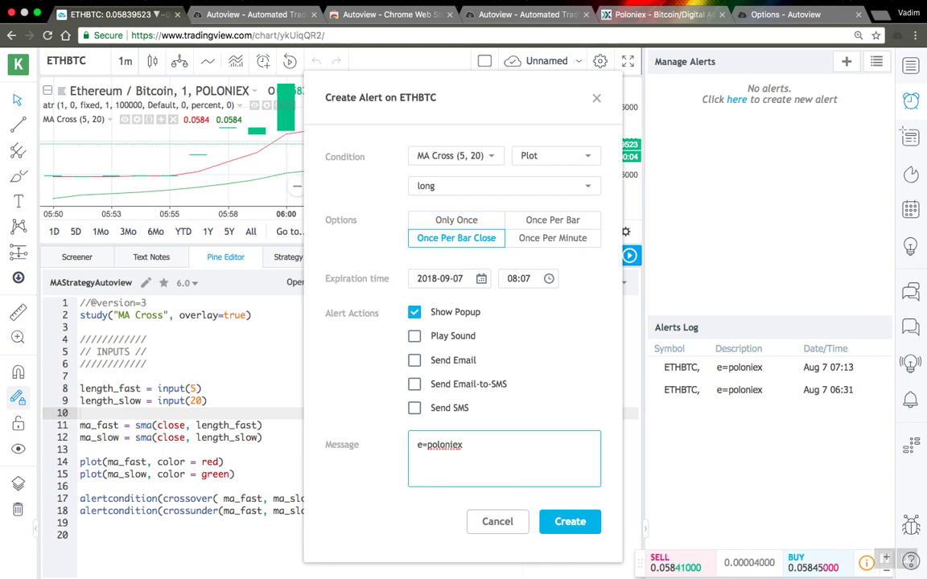
text( s=ETHBTC)
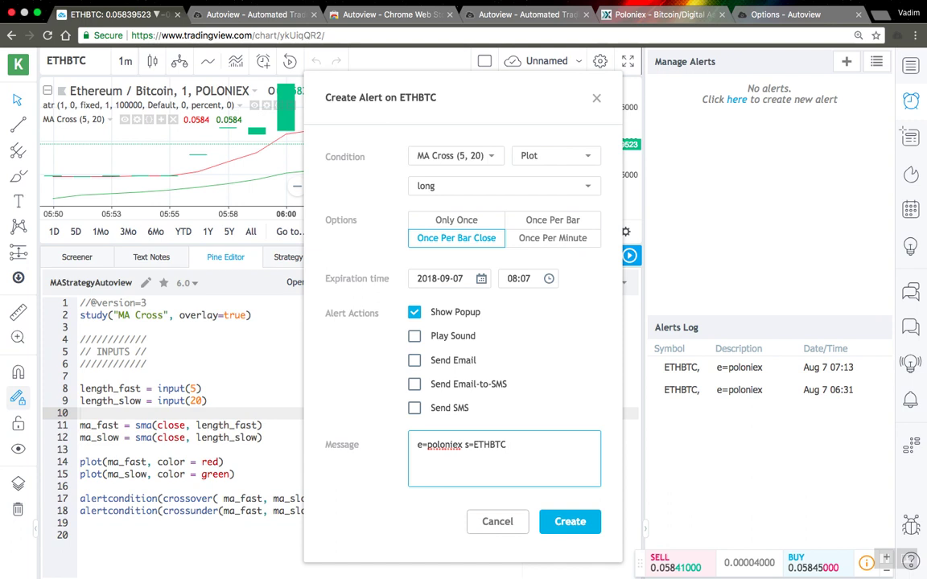
text( b=buy q=0.01)
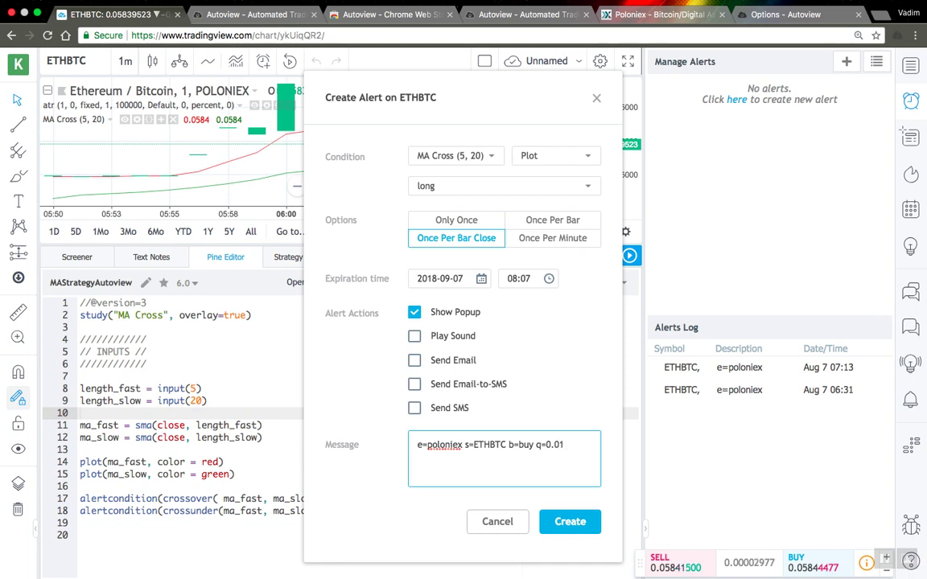
text( t=market)
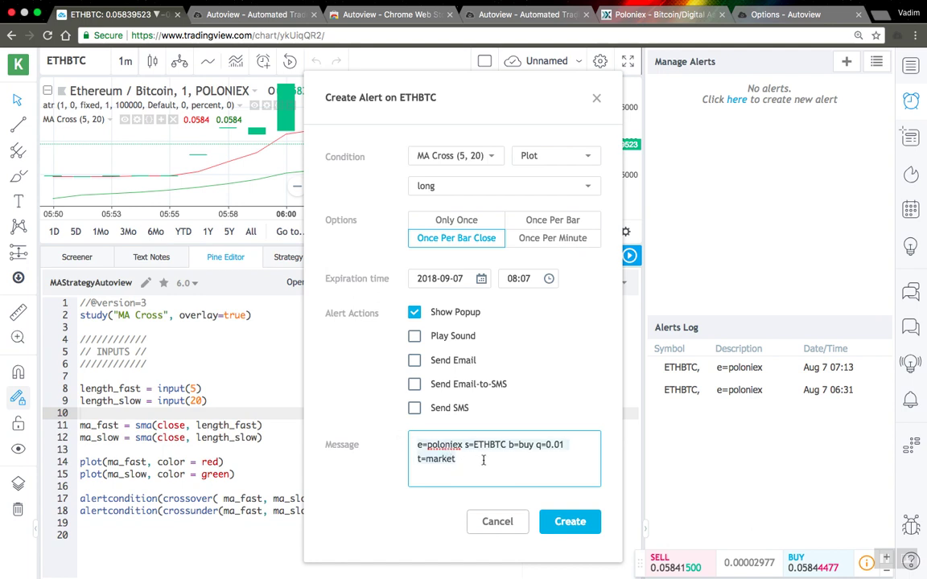
click(570, 523)
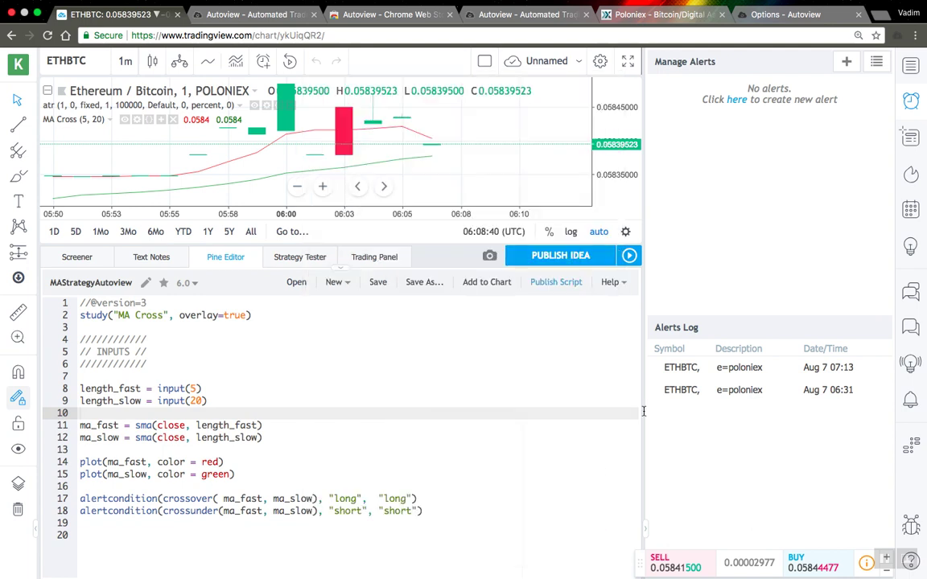
- Start a second ETHBTC alert on the MA Cross (5, 20) short condition
click(846, 63)
click(434, 157)
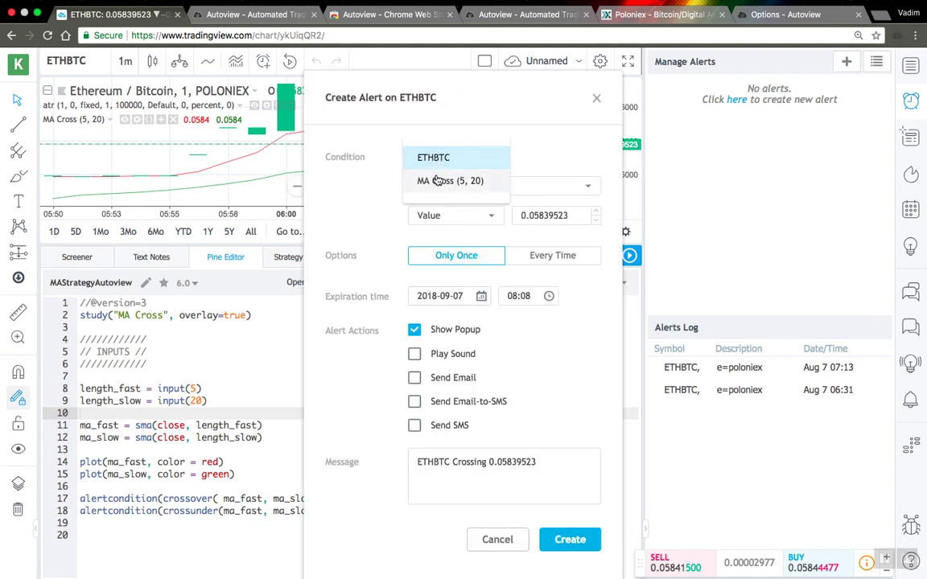
click(435, 180)
click(451, 186)
click(453, 210)
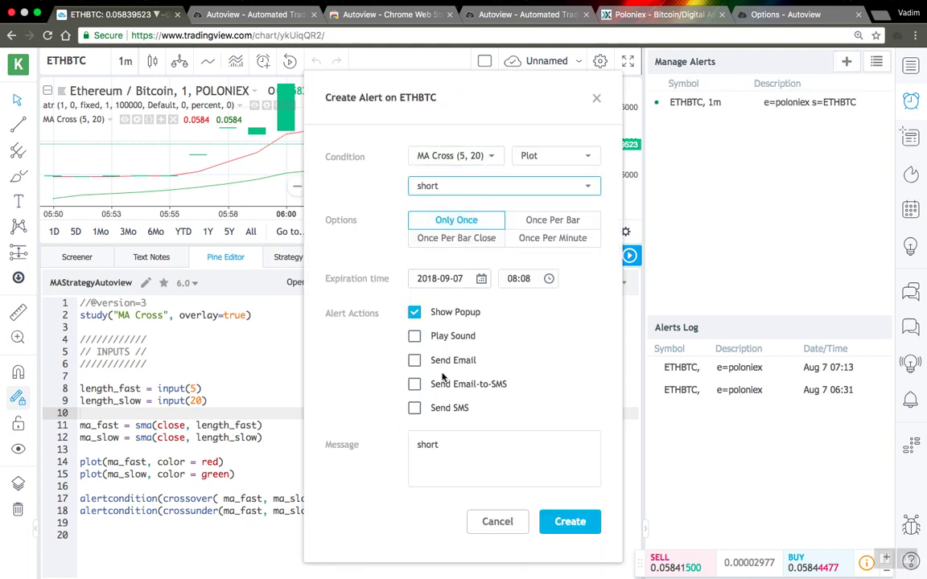
- Set the short alert's message to "e=poloniex s=ETHBTC b=sell q=0.01 t=market" and create the alert
click(449, 465)
key(ctrl+a)
text(e=poloniex s=ETHBTC b=buy q=0.01 t=market)
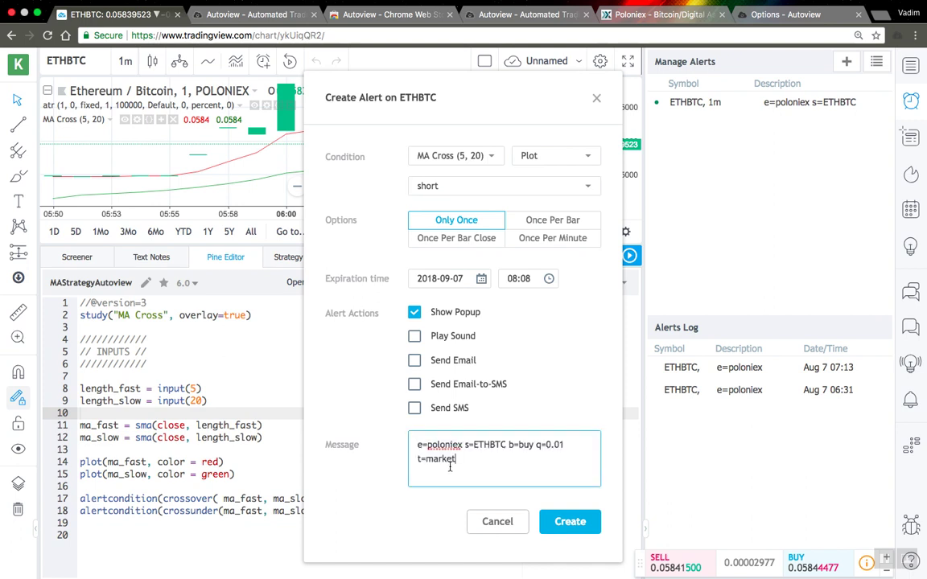
double_click(526, 444)
text(sell)
click(568, 521)
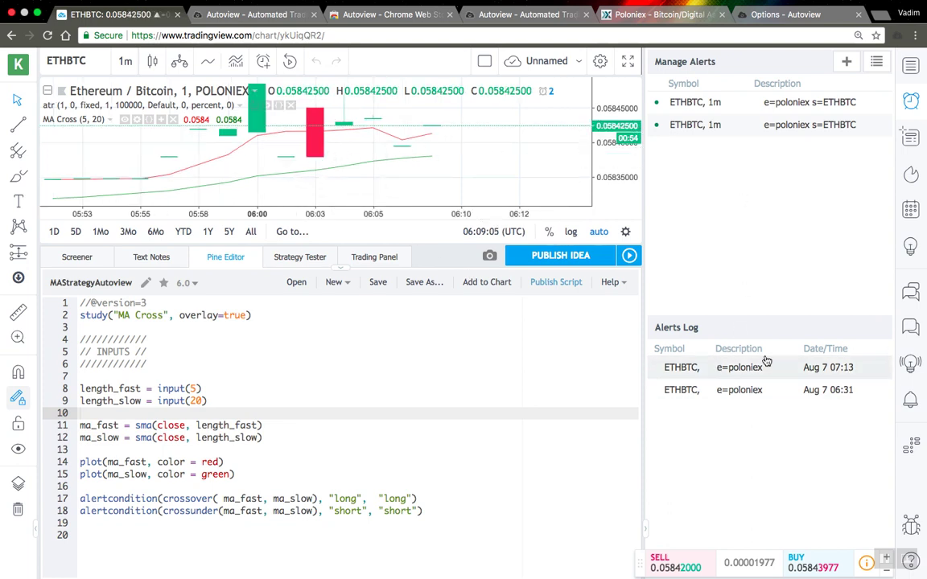
- Switch to Poloniex and look over the most recent ETH/BTC trades in the trade history
click(667, 15)
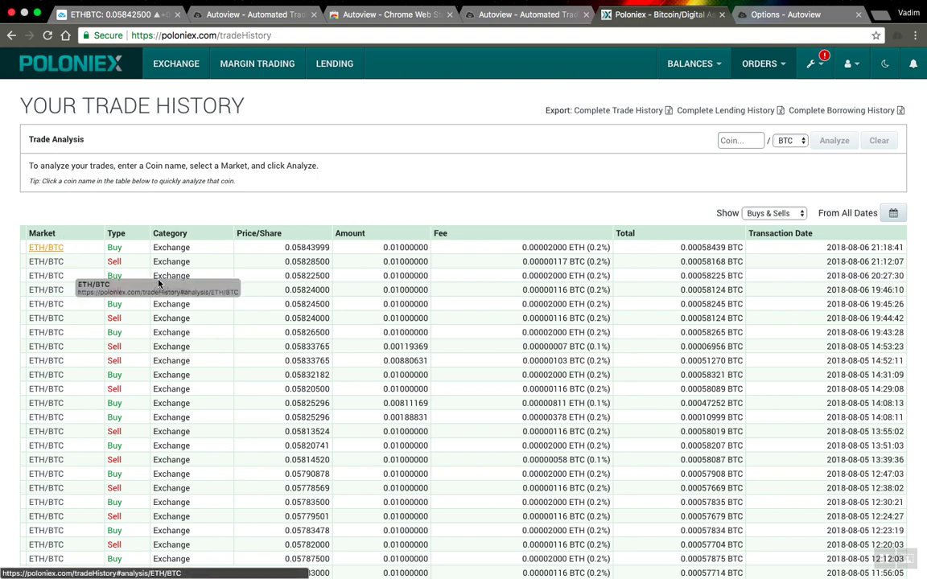
drag(434, 247, 899, 318)
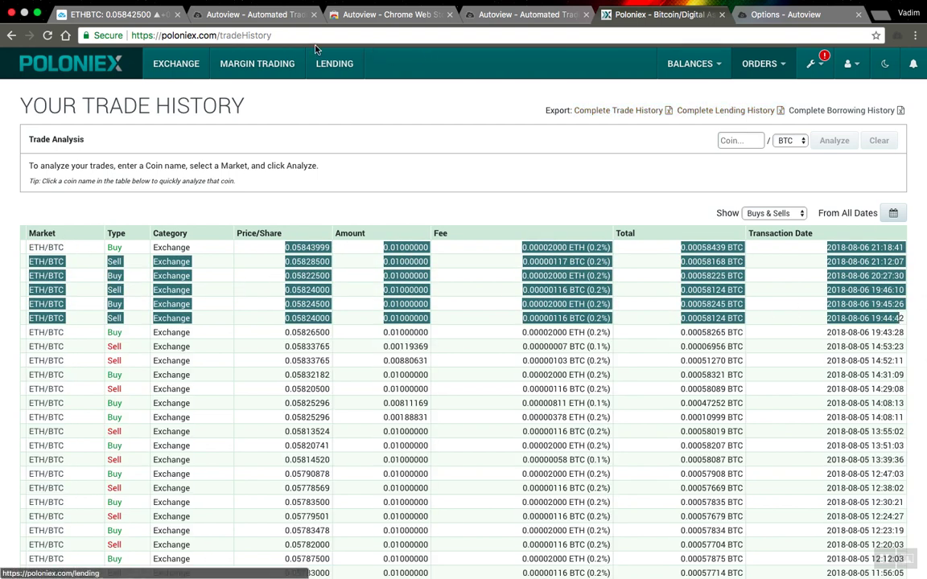
- Open the short alert's settings in TradingView and consult the Alert Syntax table on the Autoview website for its message commands
click(113, 7)
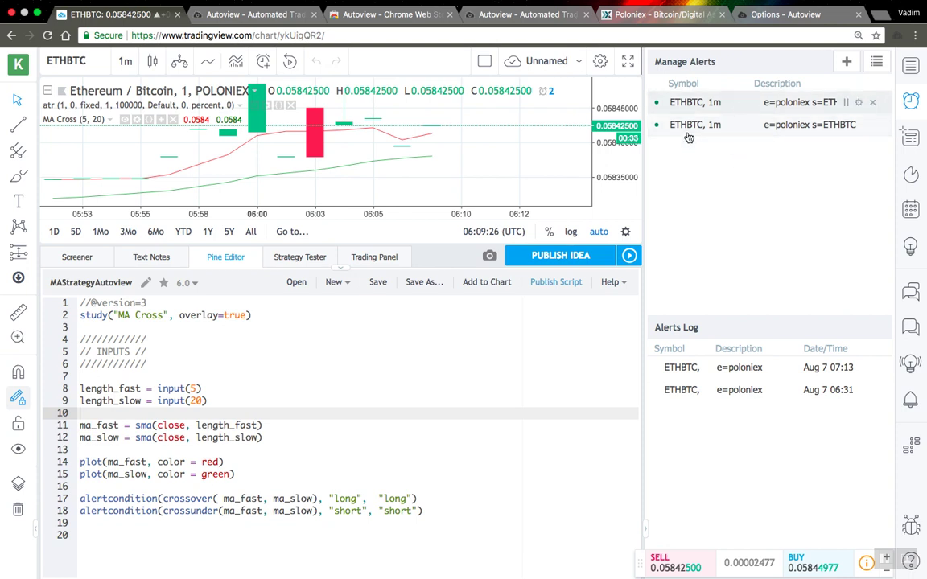
click(863, 105)
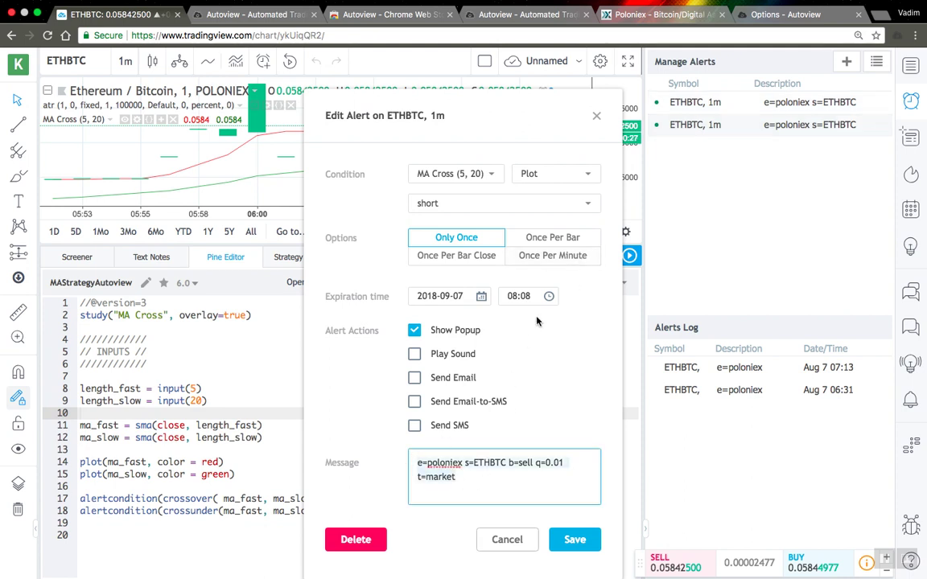
click(523, 15)
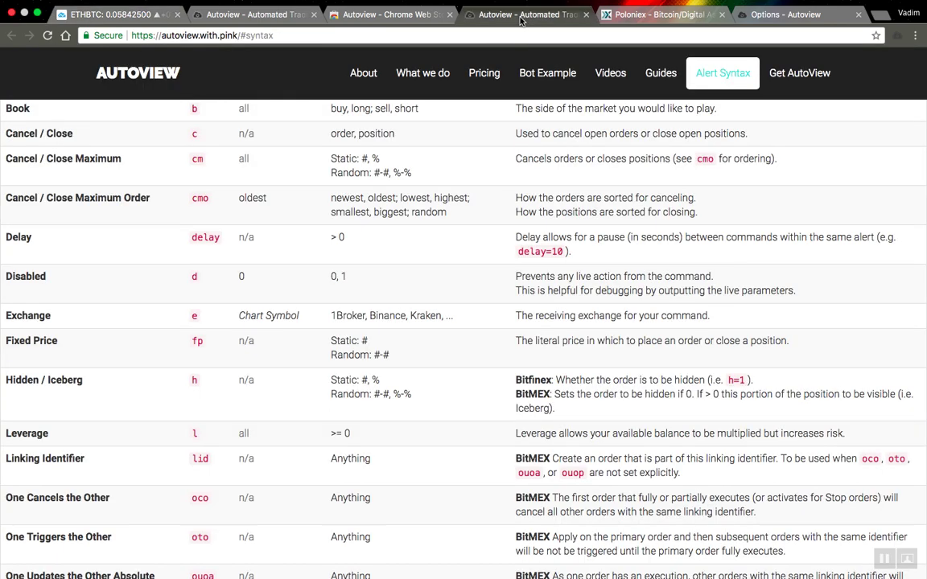
scroll(350, 239, up, 3)
scroll(349, 241, up, 1)
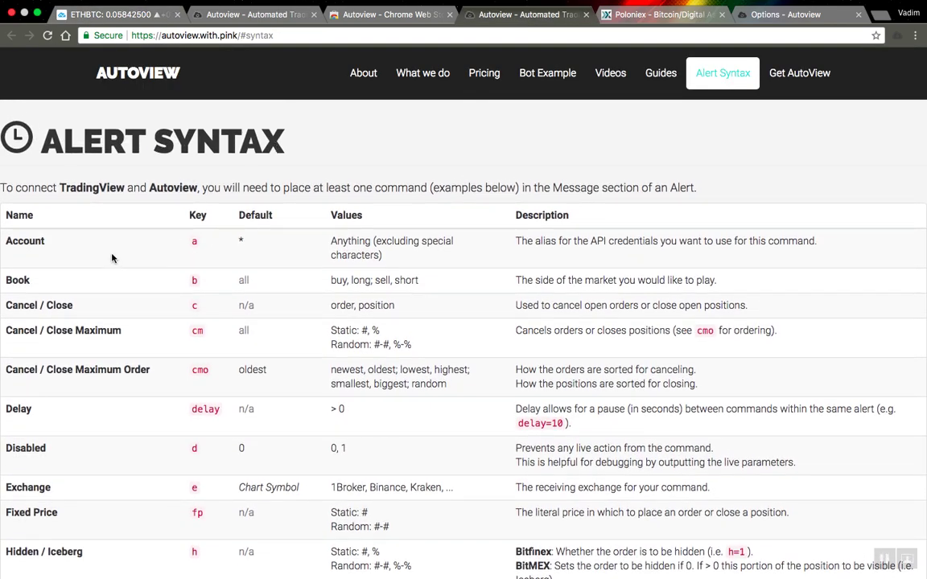
- Examine the Autoview Alert Syntax table from Account to Yield, including the keys, default values and descriptions of the message commands
scroll(69, 249, down, 1)
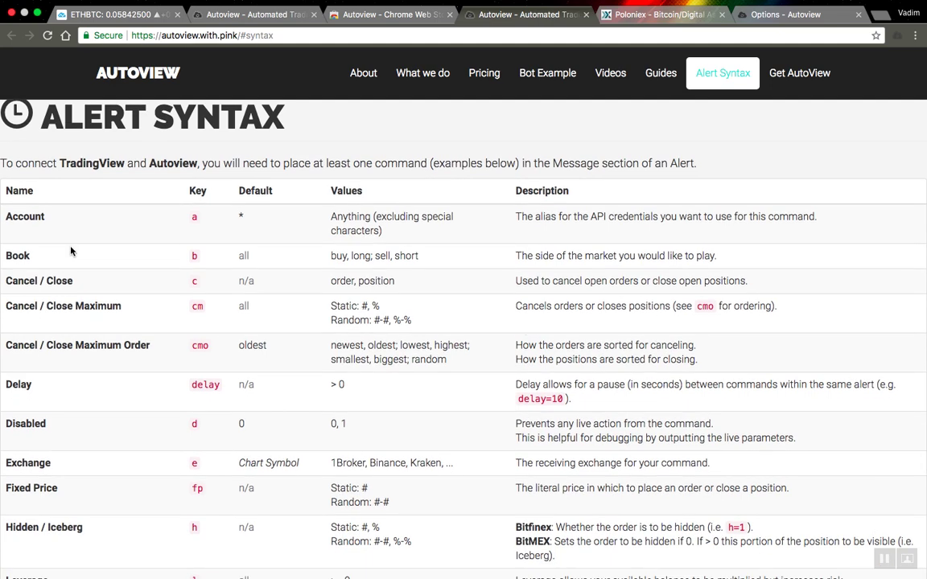
scroll(71, 252, down, 2)
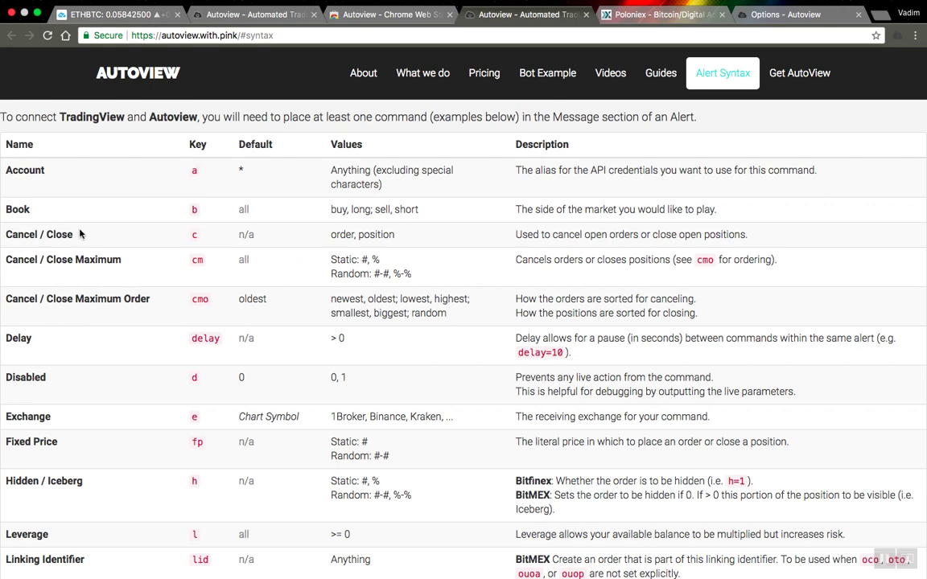
scroll(104, 237, down, 6)
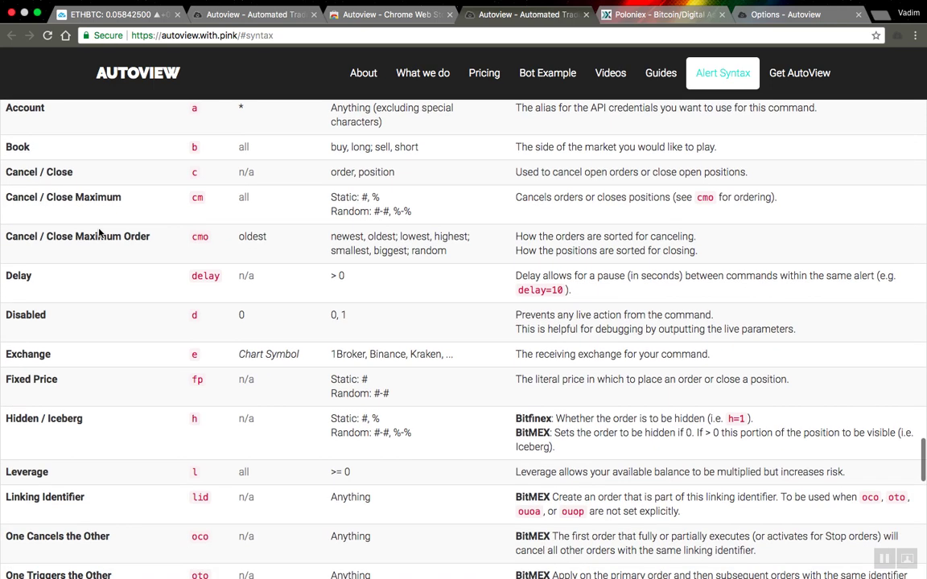
scroll(95, 238, down, 4)
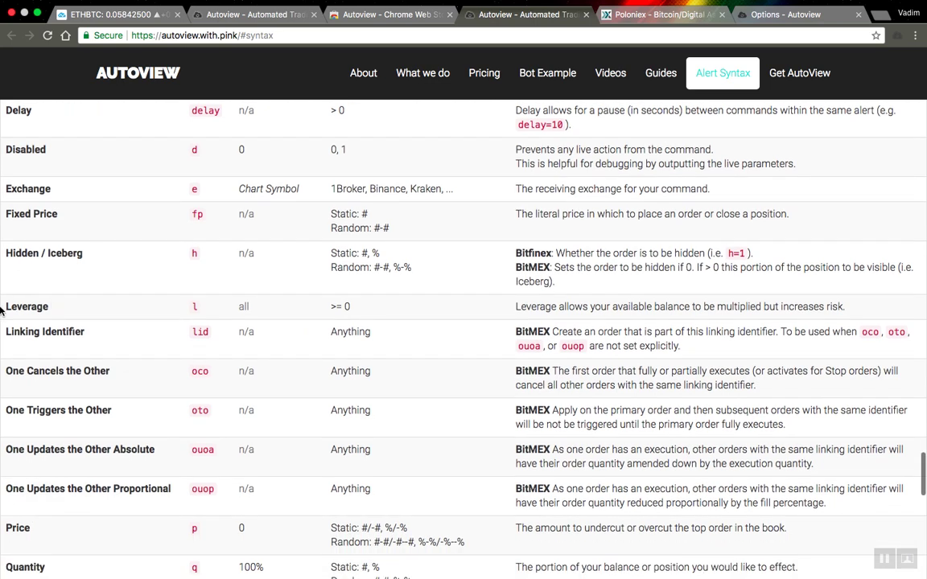
scroll(54, 310, down, 12)
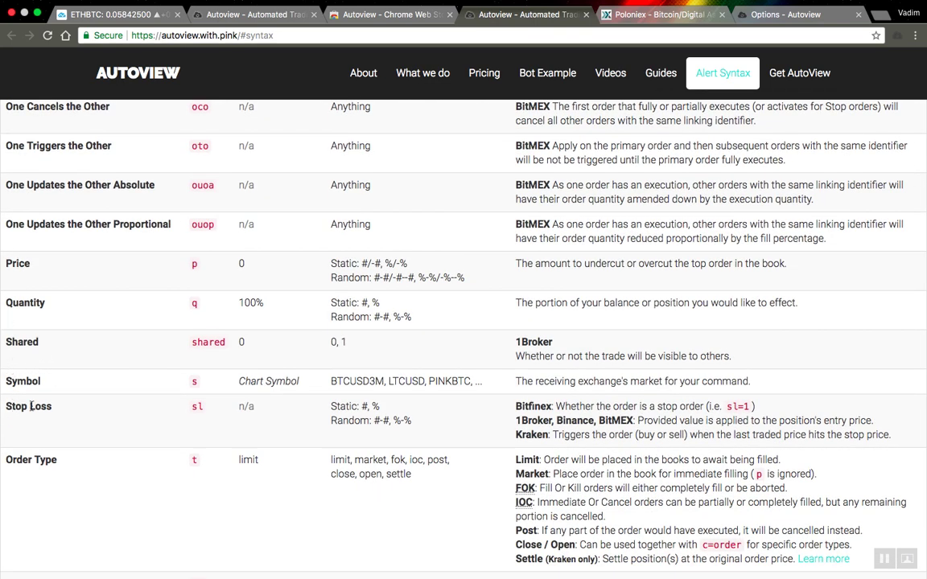
scroll(49, 208, up, 1)
scroll(11, 201, down, 5)
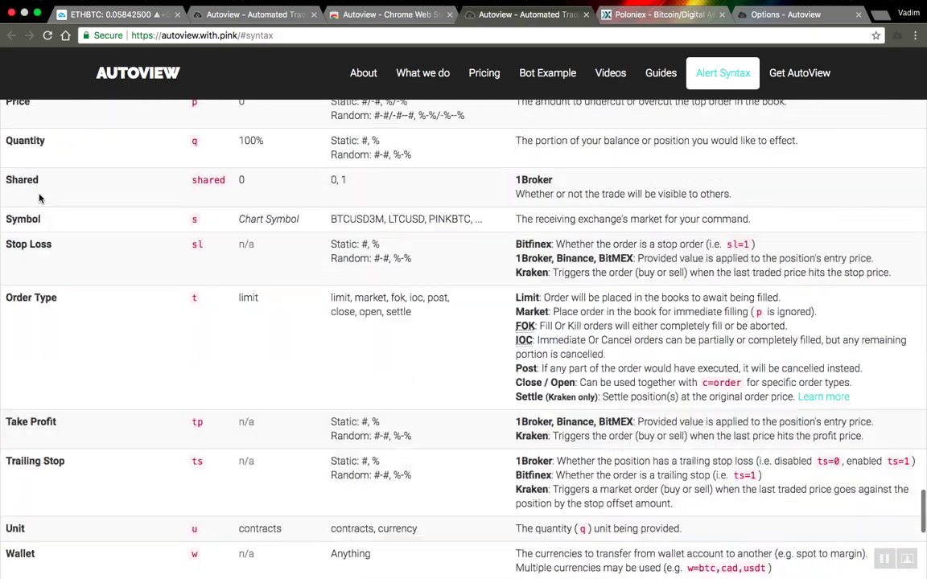
scroll(62, 347, down, 1)
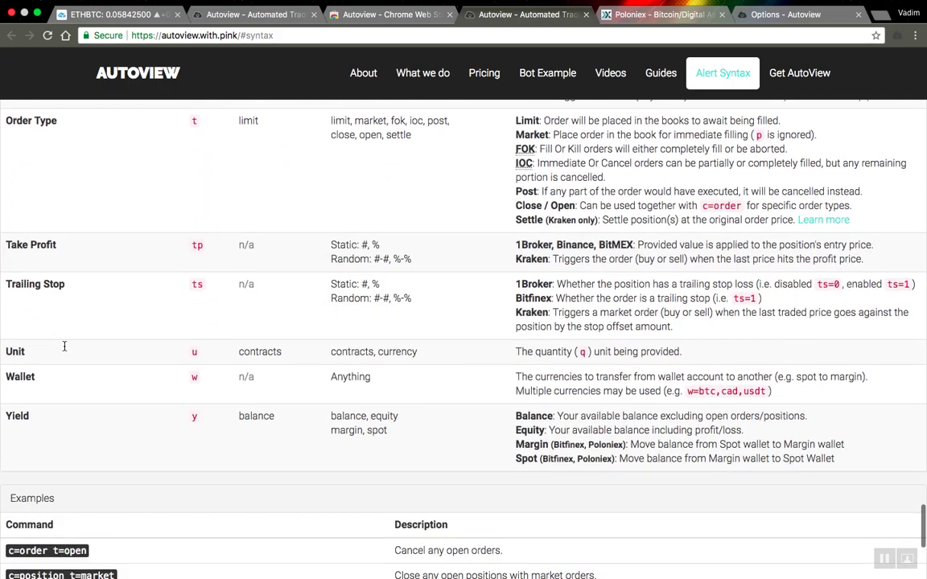
scroll(66, 349, up, 5)
scroll(65, 350, up, 8)
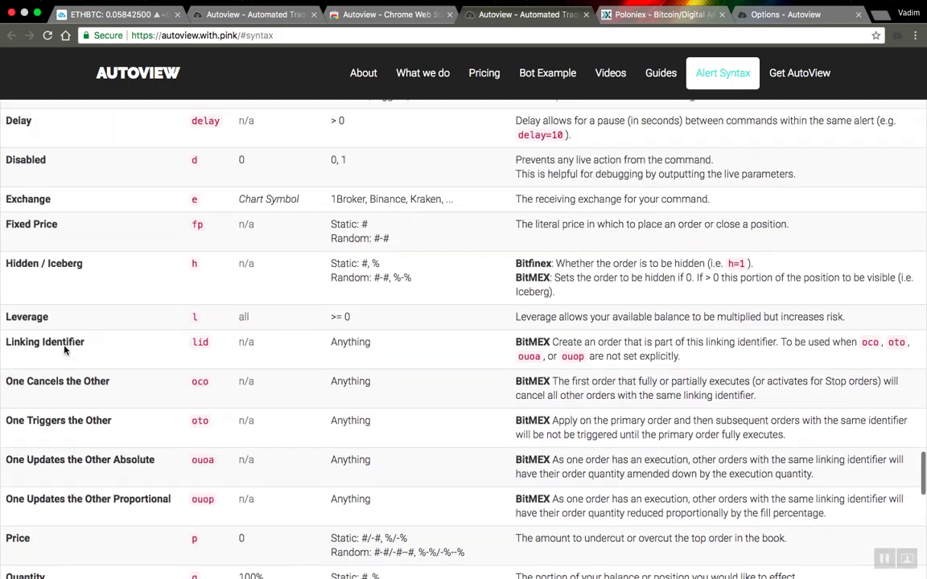
scroll(64, 348, down, 2)
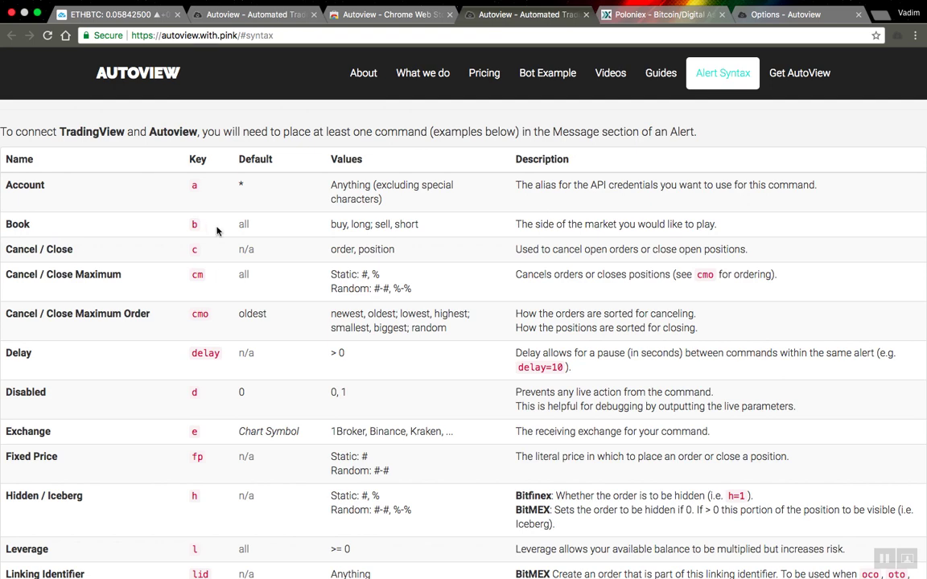
- Switch back to the TradingView ETHBTC chart and close the short alert's settings without saving
mouse_move(257, 5)
click(150, 30)
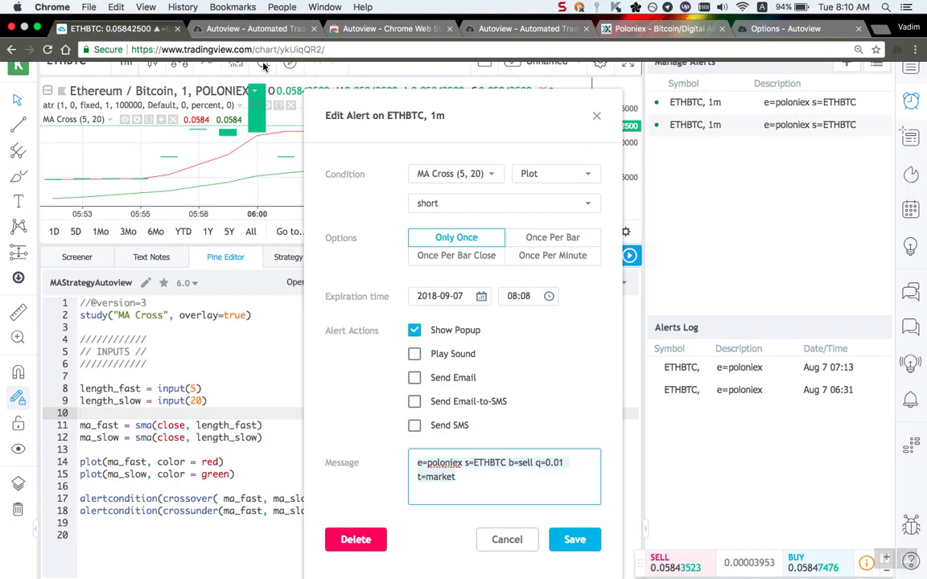
click(594, 119)
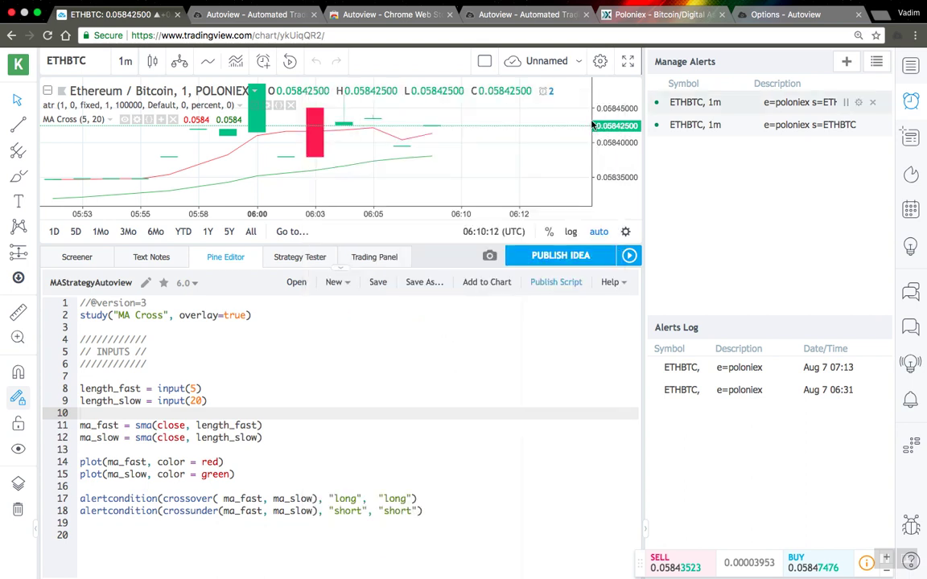